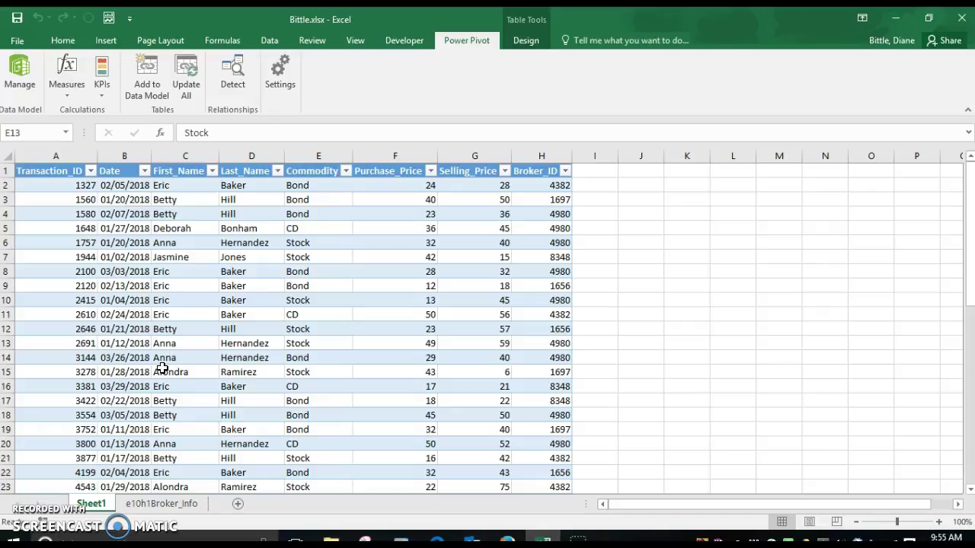
# Insert a Power View report based on the Sheet1 transactions table and include the Selling_Price field in its table
pyautogui.click(309, 332)
pyautogui.click(242, 328)
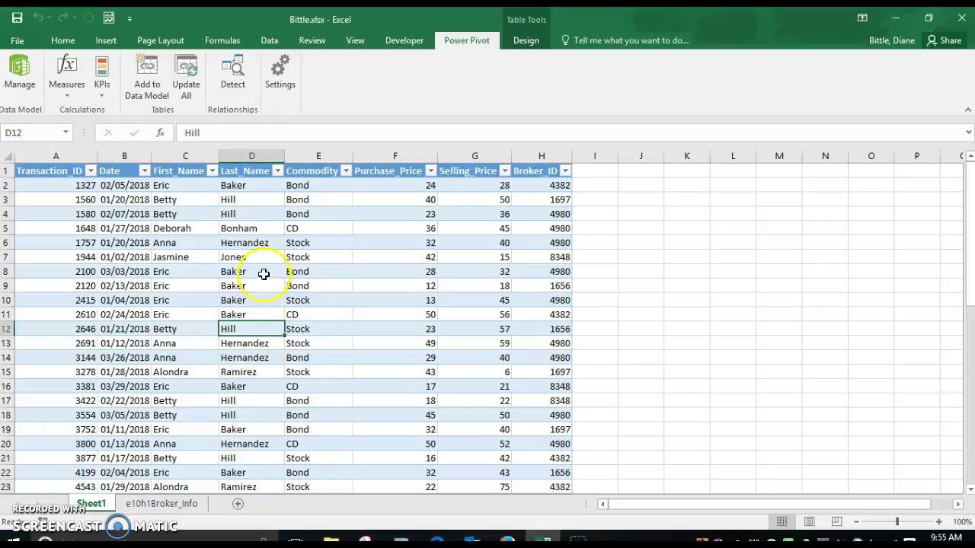
pyautogui.click(109, 21)
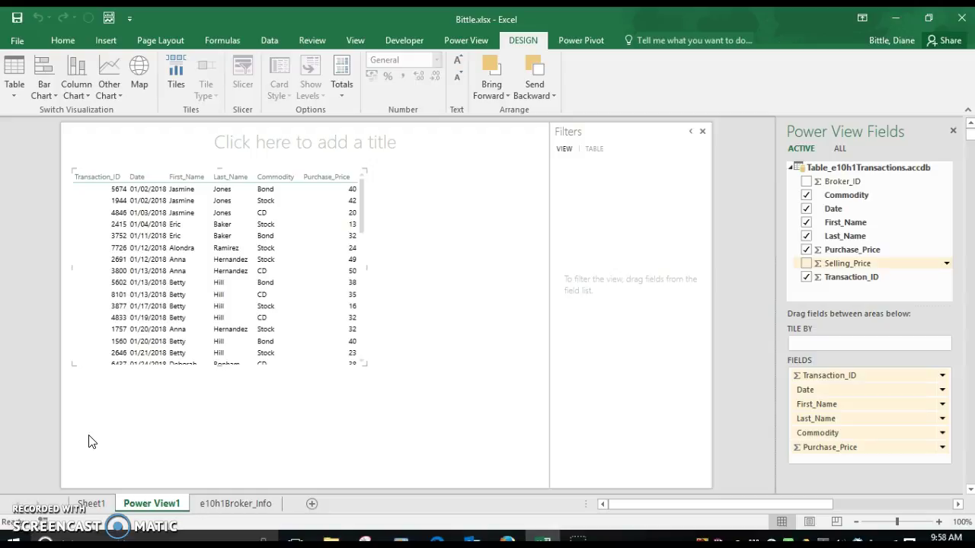
pyautogui.click(807, 263)
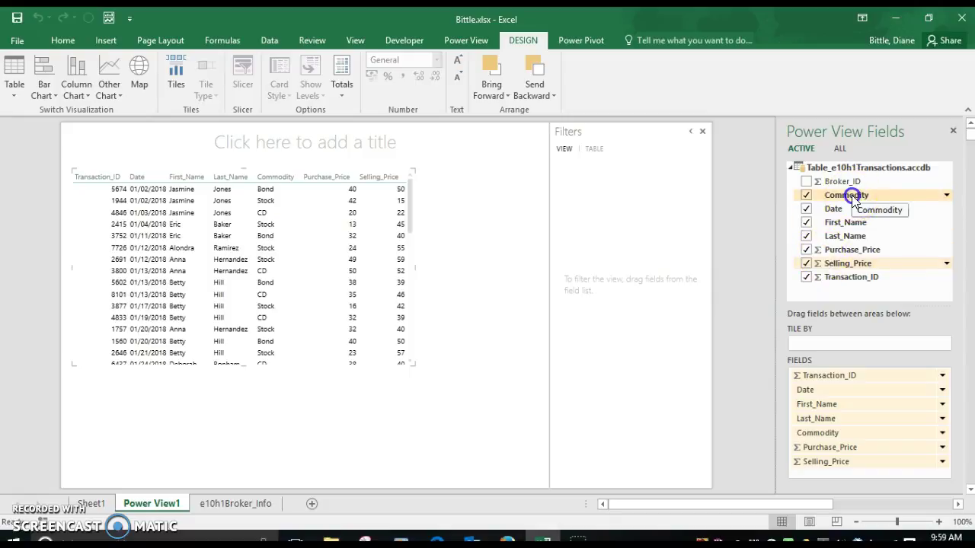
# Add Commodity as a view-level filter and restrict the report to CD
pyautogui.moveTo(853, 197); pyautogui.dragTo(583, 177)
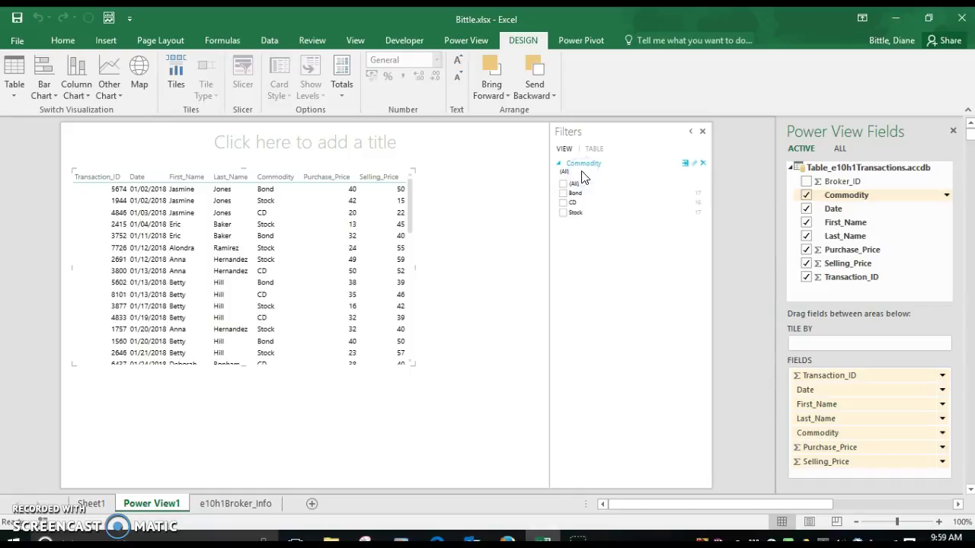
pyautogui.click(563, 186)
pyautogui.click(563, 186)
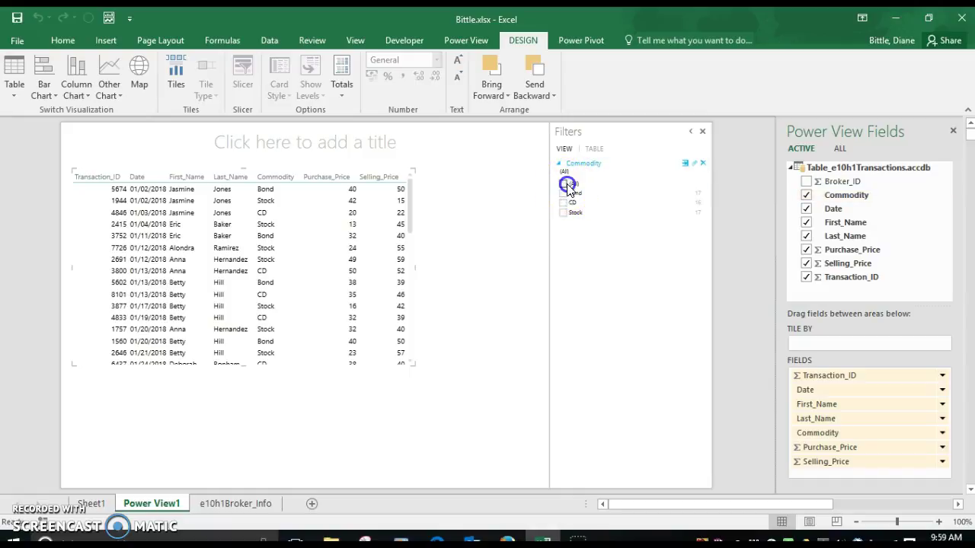
pyautogui.click(564, 187)
pyautogui.click(564, 205)
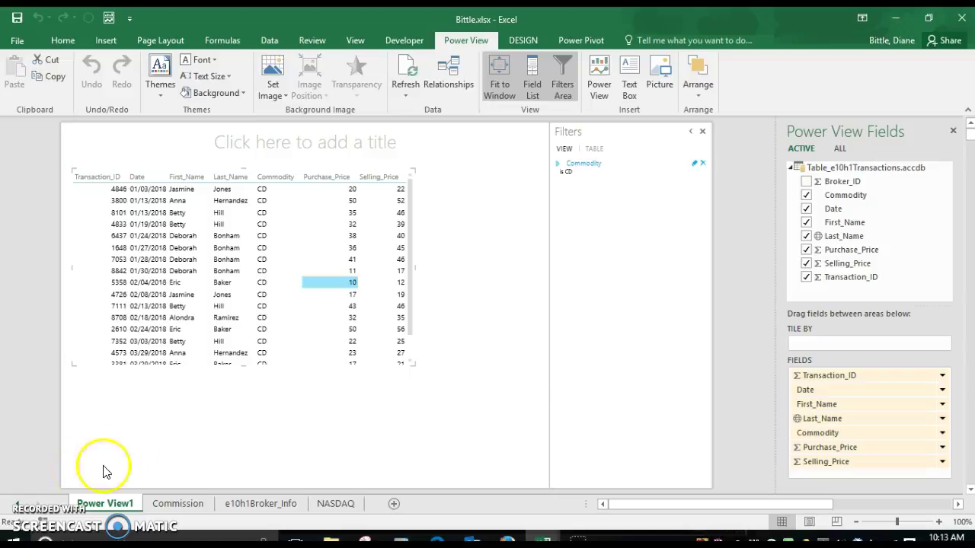
# Create a second table beside the transactions table with the Index and Value fields from Table_0
pyautogui.click(842, 151)
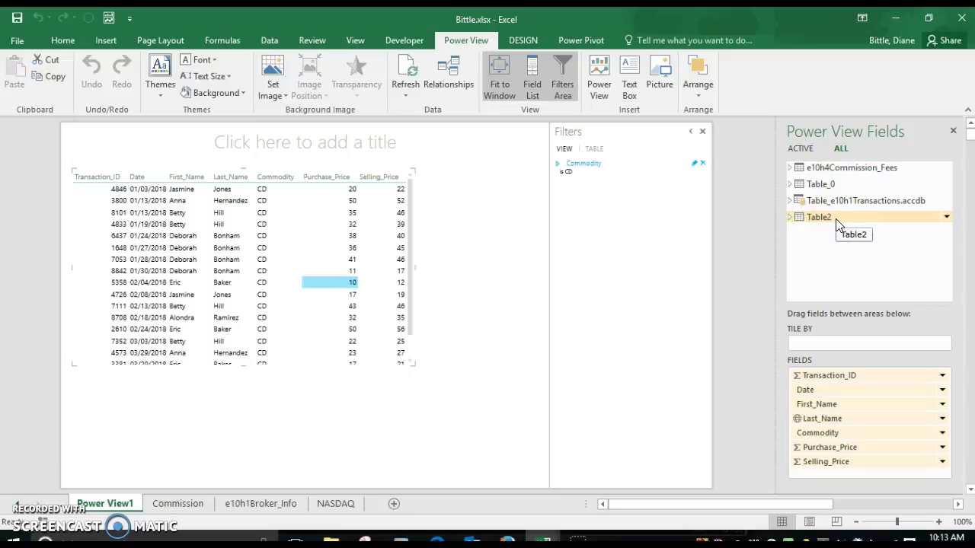
pyautogui.click(791, 191)
pyautogui.click(790, 186)
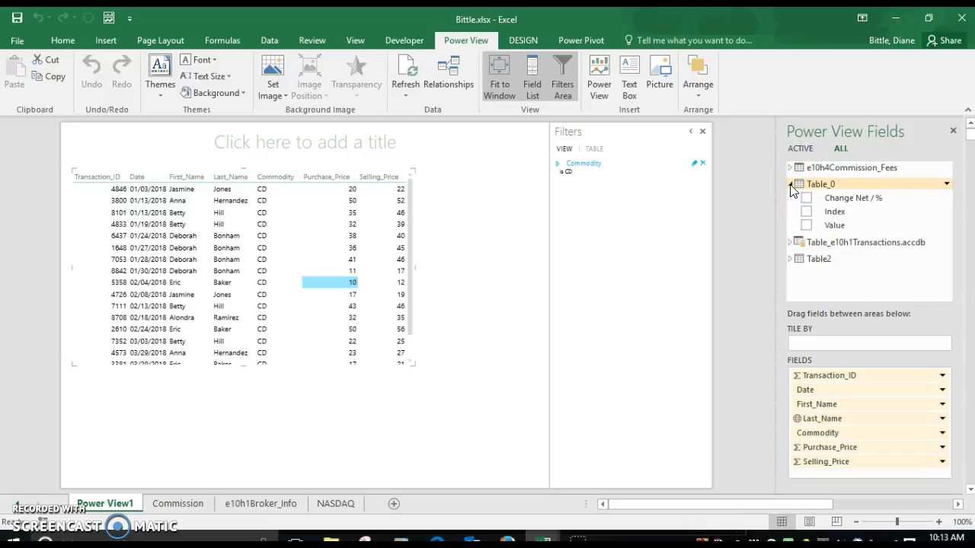
pyautogui.moveTo(833, 210); pyautogui.dragTo(444, 182)
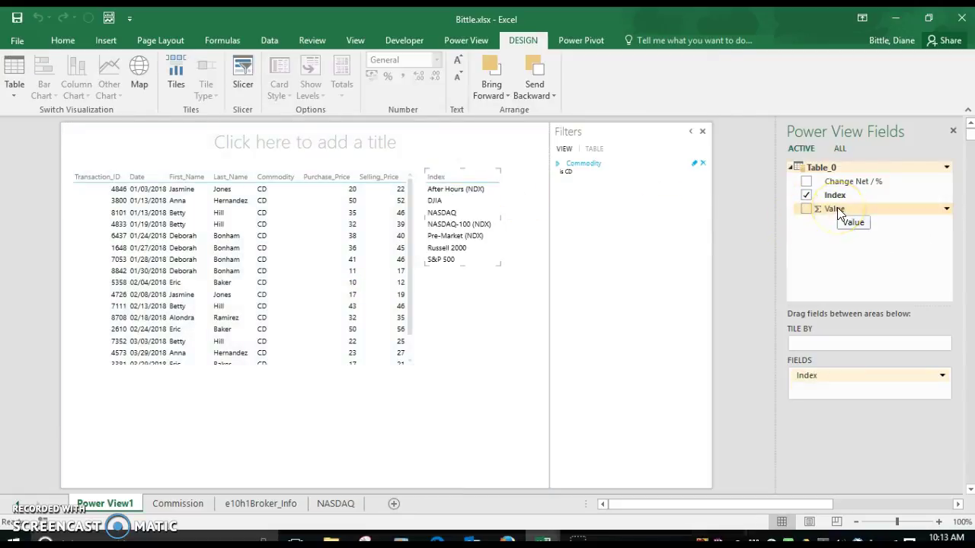
pyautogui.moveTo(836, 211); pyautogui.dragTo(446, 216)
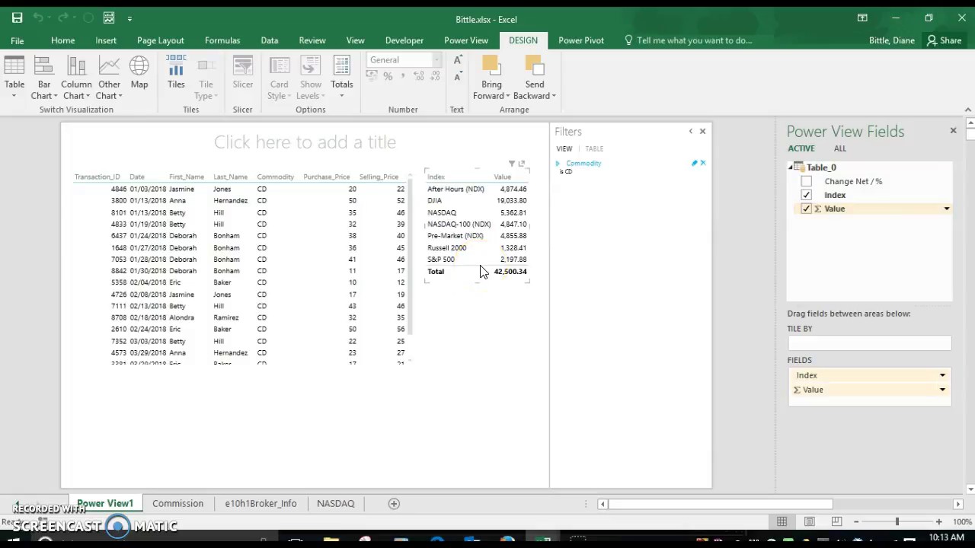
pyautogui.moveTo(478, 266); pyautogui.dragTo(450, 202)
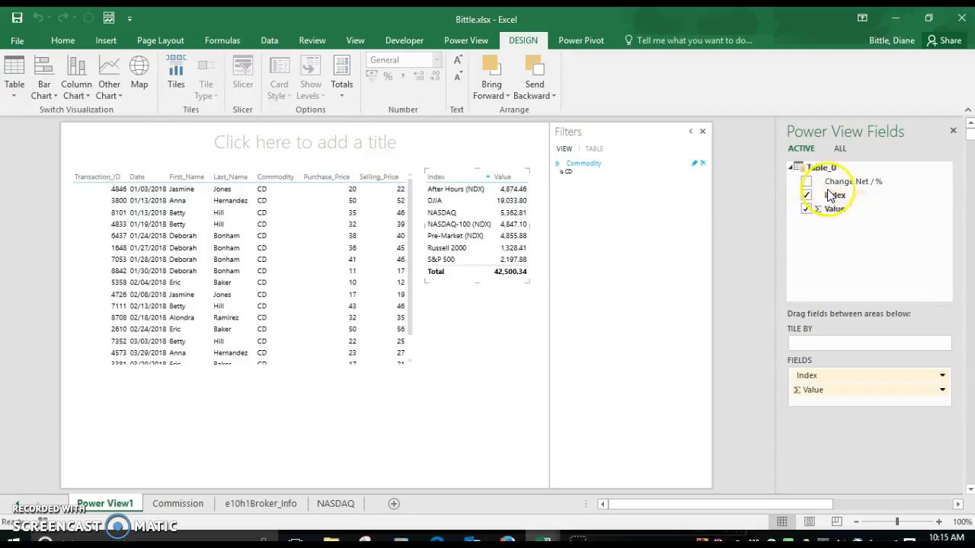
# Add Index as a view-level filter and restrict it to NASDAQ, Russell 2000 and S&P 500
pyautogui.moveTo(835, 200); pyautogui.dragTo(569, 202)
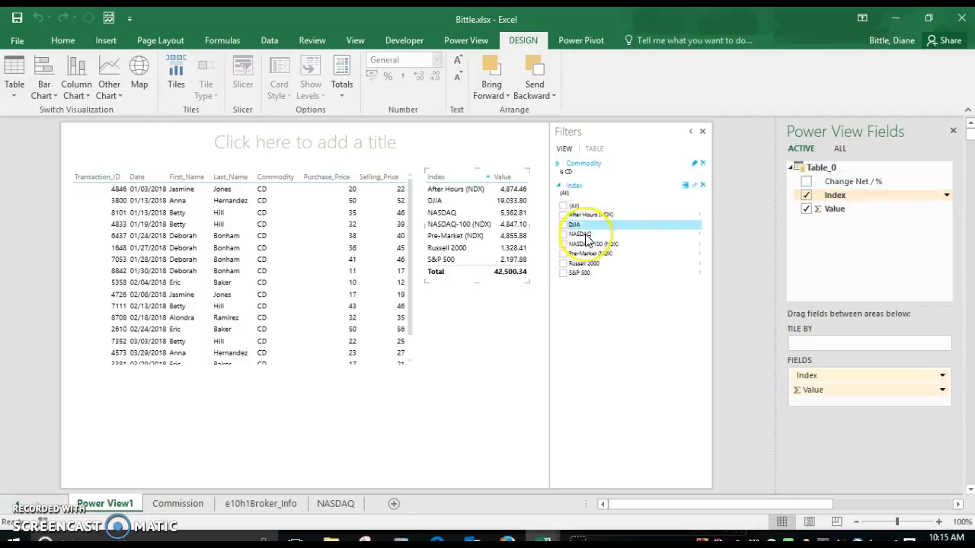
pyautogui.click(564, 234)
pyautogui.click(563, 264)
pyautogui.click(563, 274)
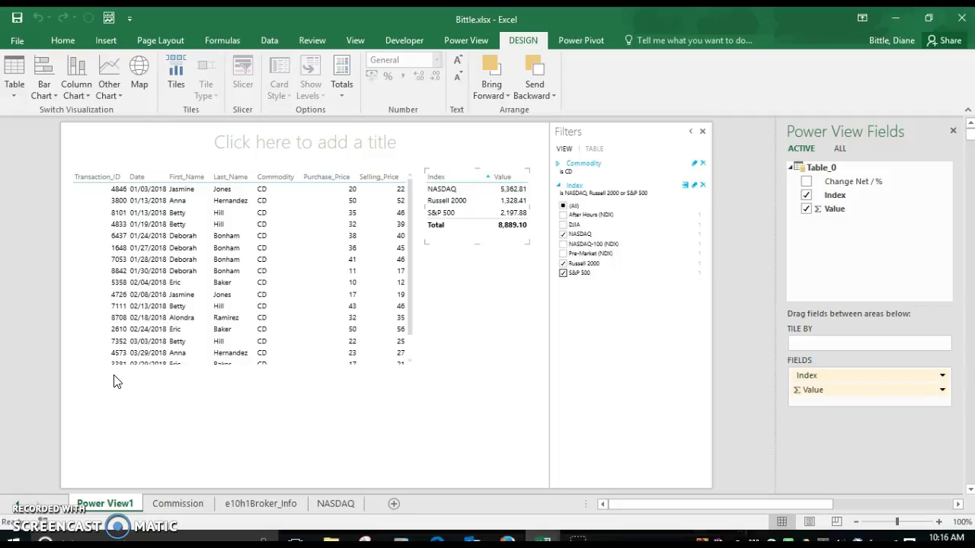
# Create a third table with Broker_ID from Table_e10h1Transactions.accdb and Commission_Fee from e10h4Commission_Fees
pyautogui.click(841, 148)
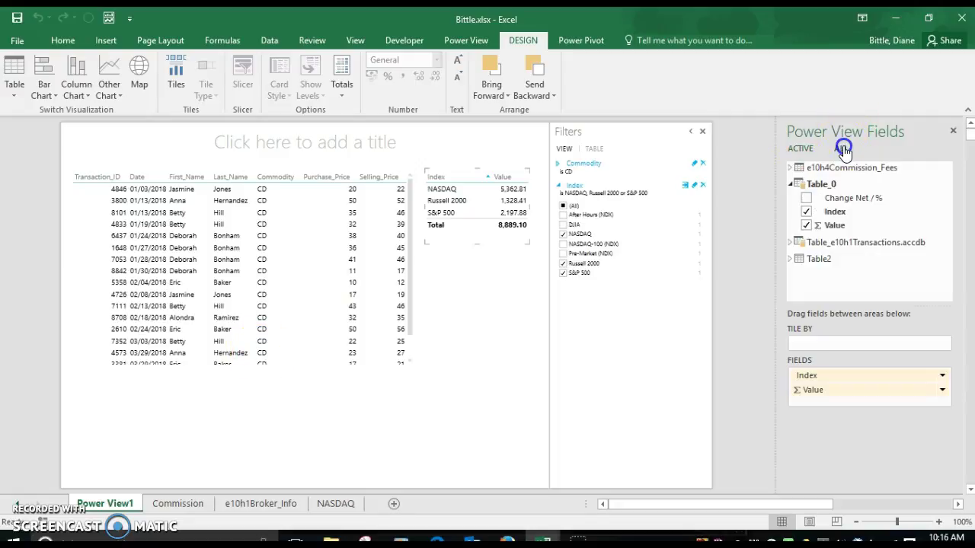
pyautogui.click(789, 243)
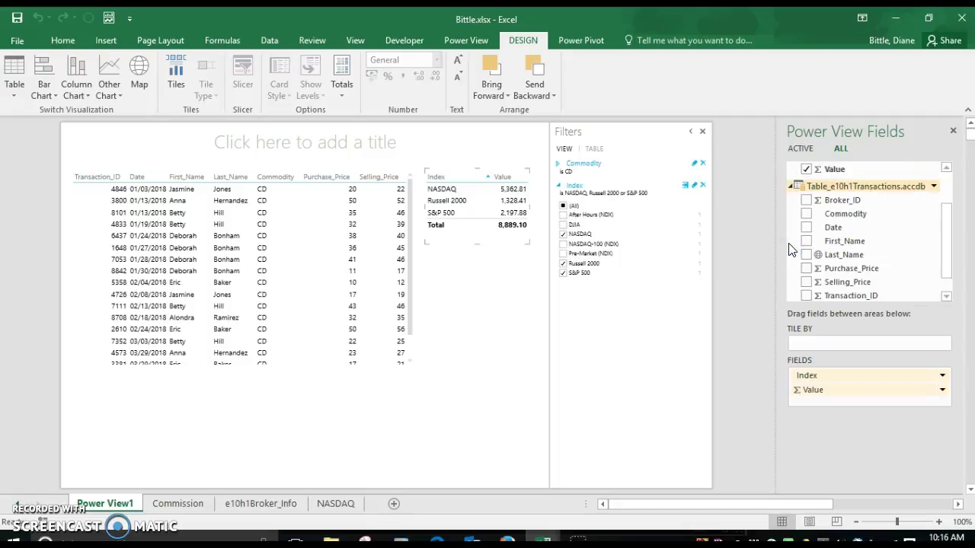
pyautogui.moveTo(856, 200); pyautogui.dragTo(107, 401)
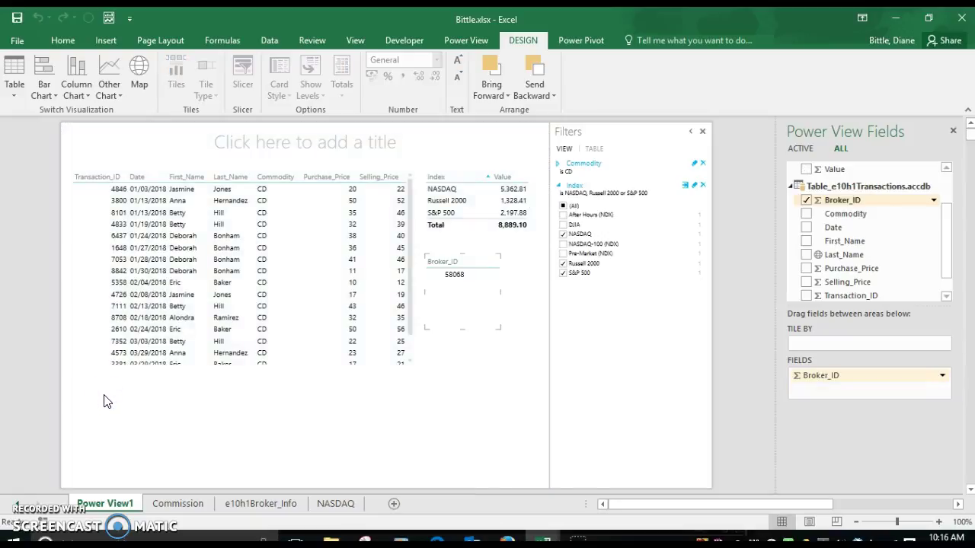
pyautogui.click(448, 266)
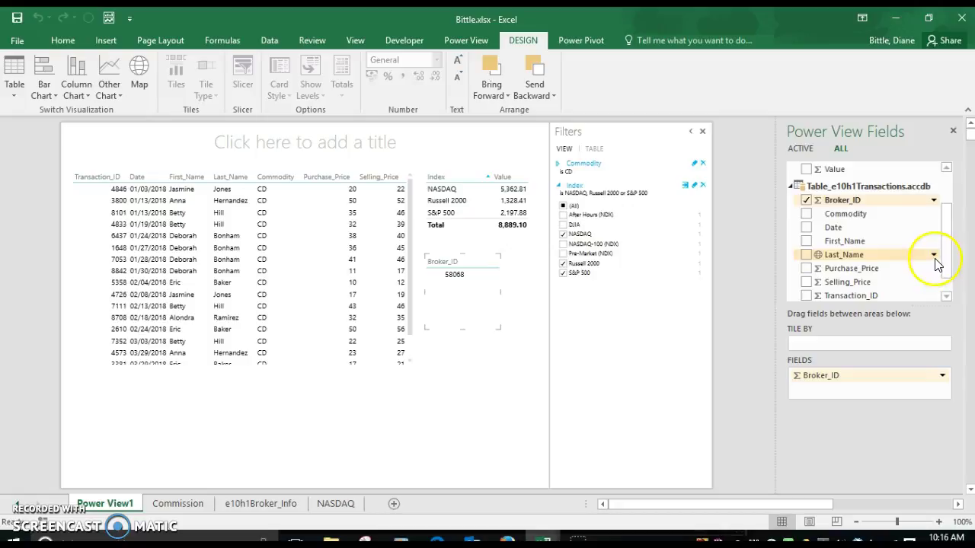
pyautogui.moveTo(948, 261); pyautogui.dragTo(948, 279)
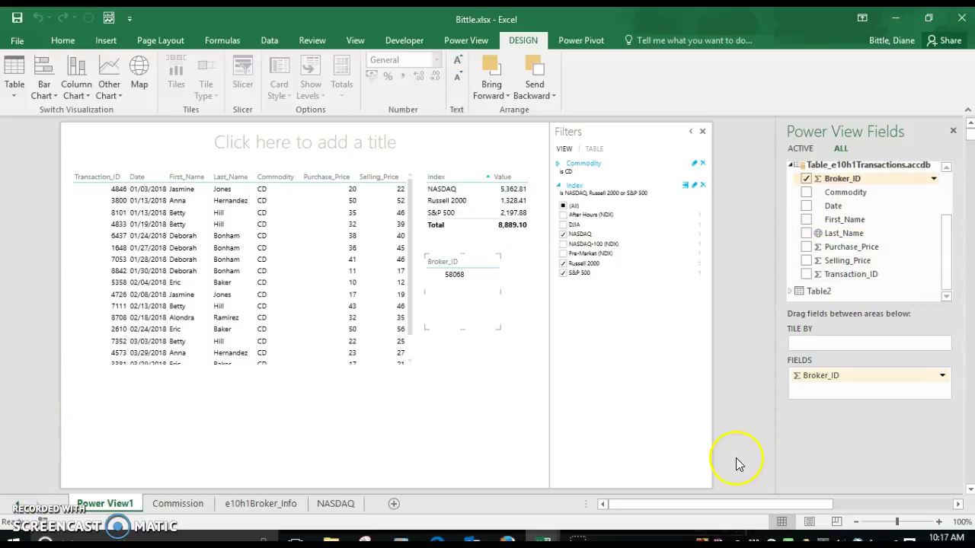
pyautogui.moveTo(945, 244); pyautogui.dragTo(947, 174)
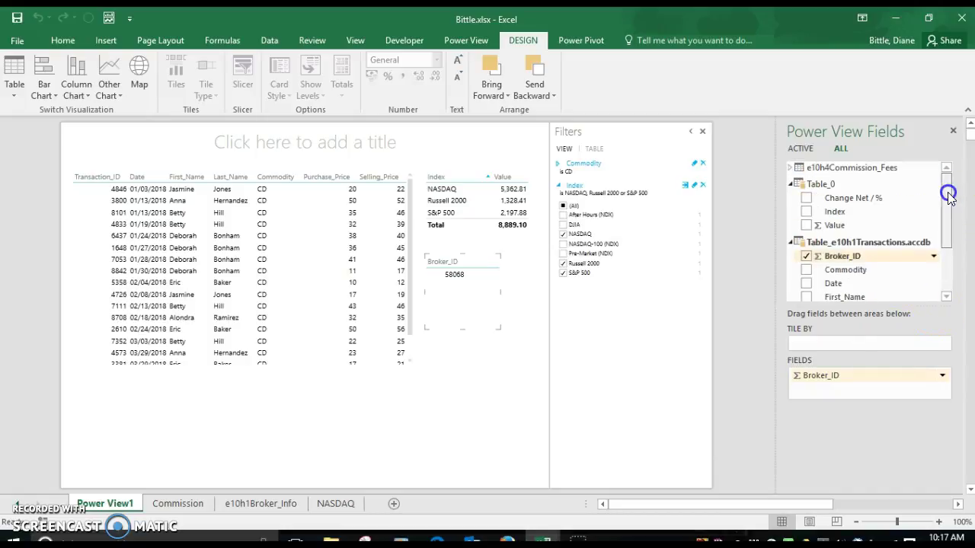
pyautogui.click(791, 168)
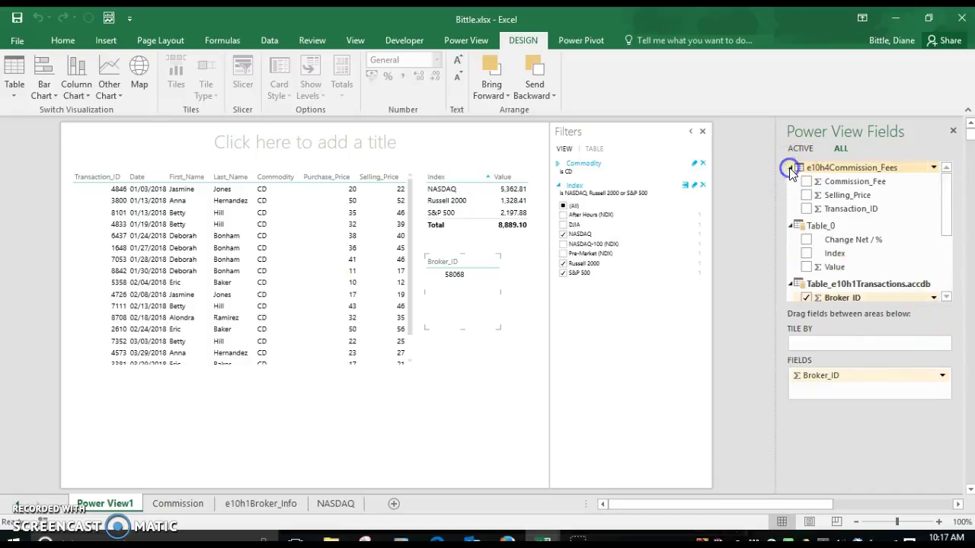
pyautogui.moveTo(846, 181); pyautogui.dragTo(464, 313)
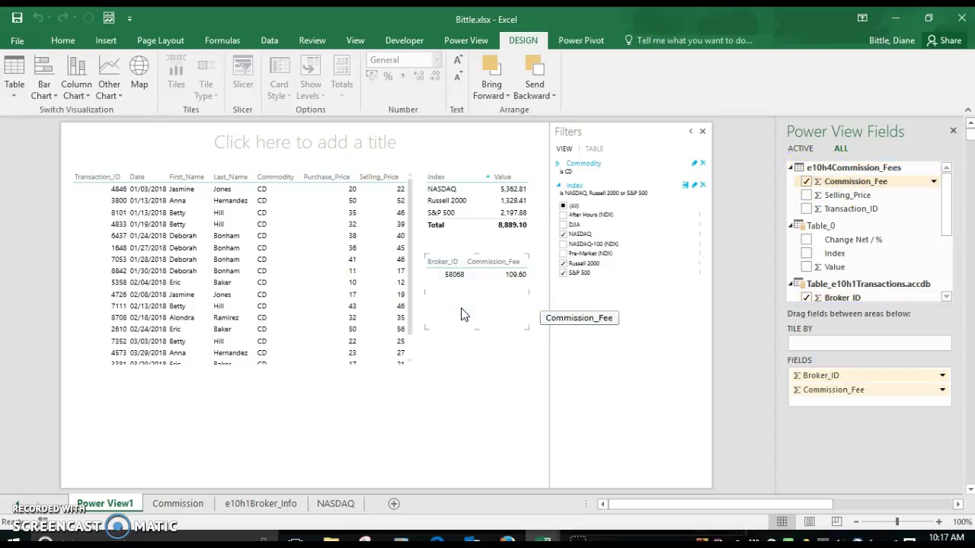
# Move the Broker_ID and Commission_Fee table below the transactions table and set Broker_ID to Do Not Summarize
pyautogui.moveTo(465, 256); pyautogui.dragTo(134, 393)
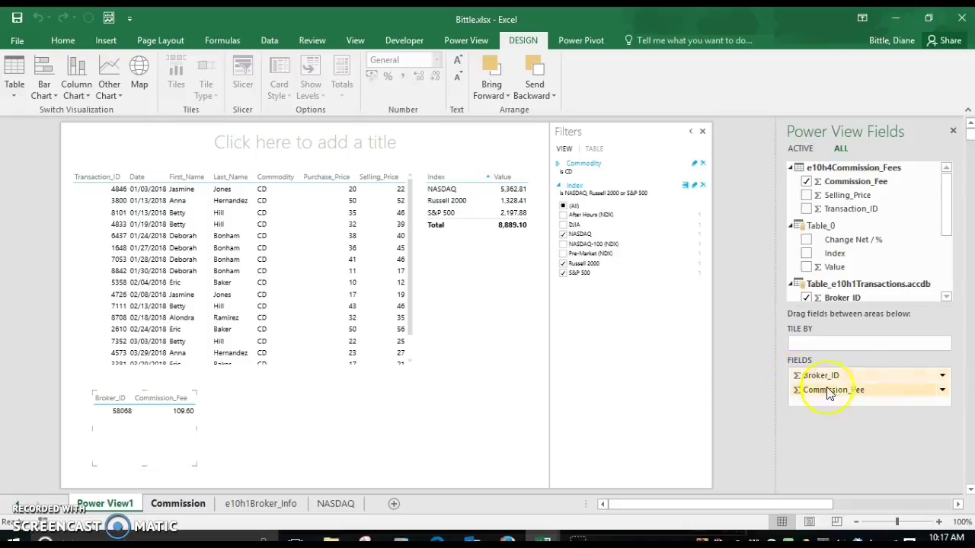
pyautogui.click(943, 376)
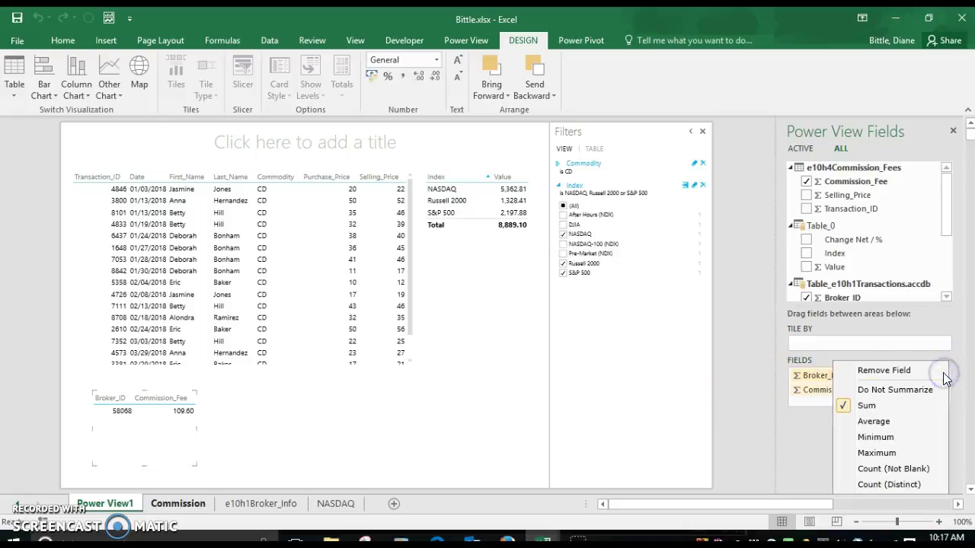
pyautogui.click(910, 390)
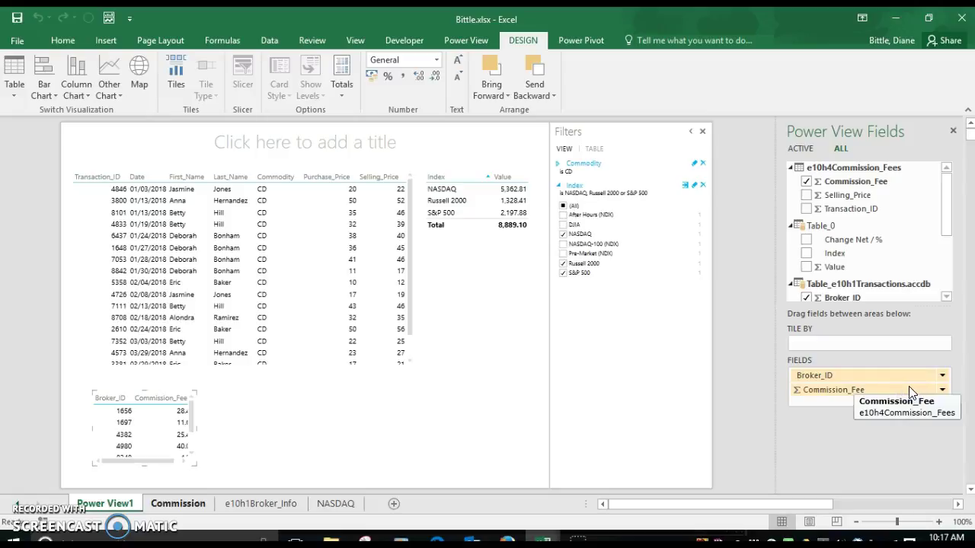
# Convert the commission fee table to a Stacked Column chart and widen it to nearly the full report width
pyautogui.click(149, 447)
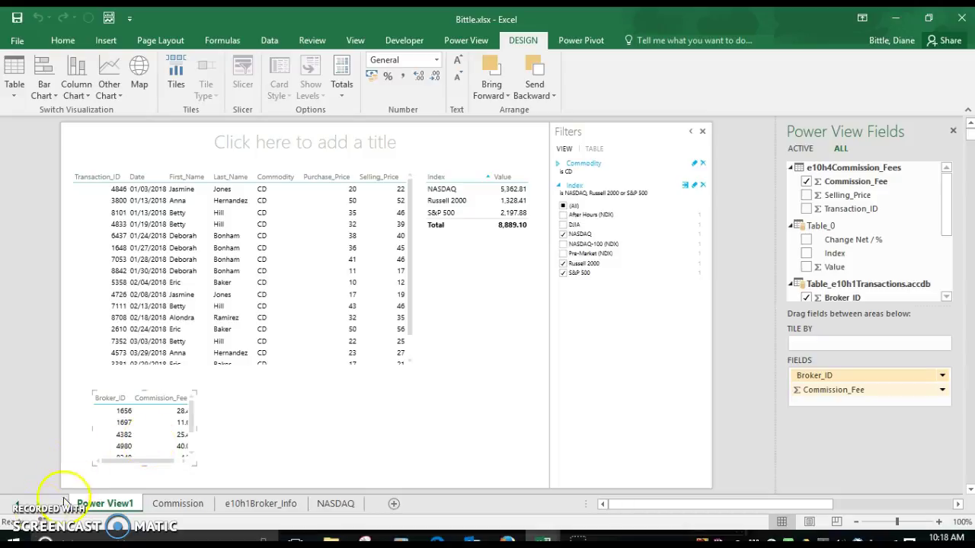
pyautogui.click(152, 431)
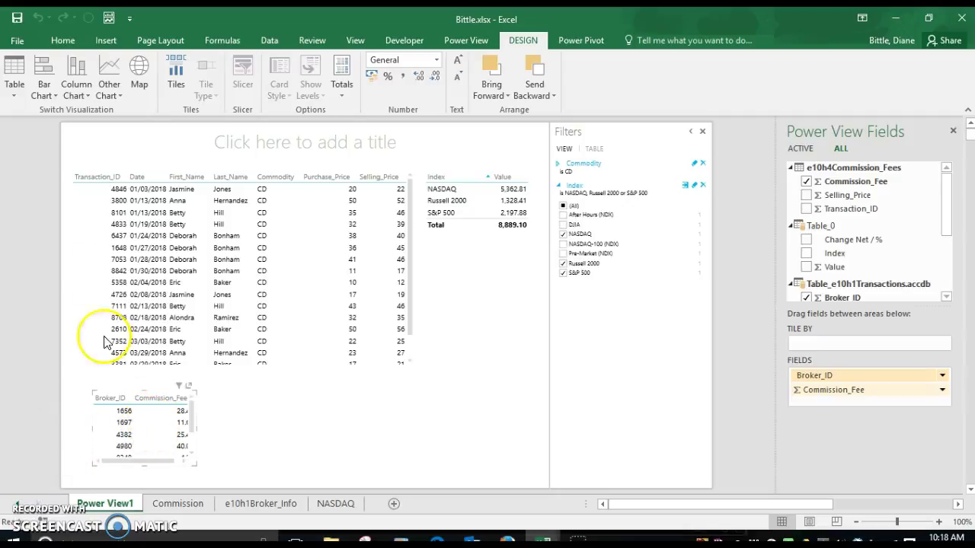
pyautogui.click(82, 95)
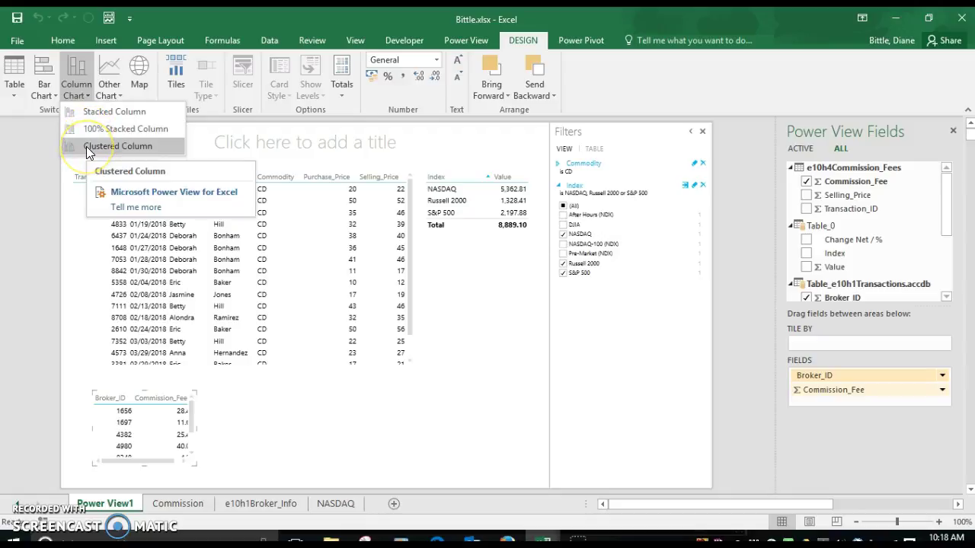
pyautogui.click(90, 113)
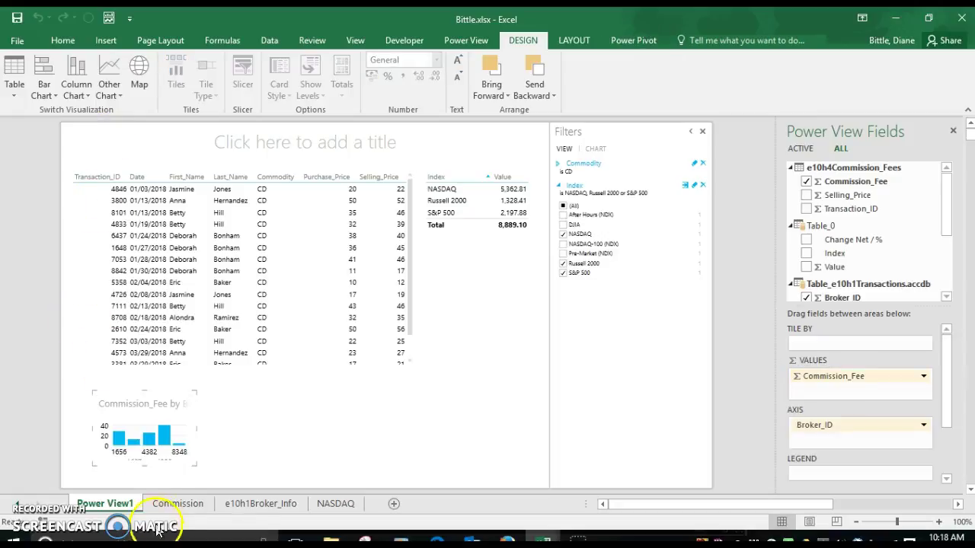
pyautogui.moveTo(196, 431); pyautogui.dragTo(519, 437)
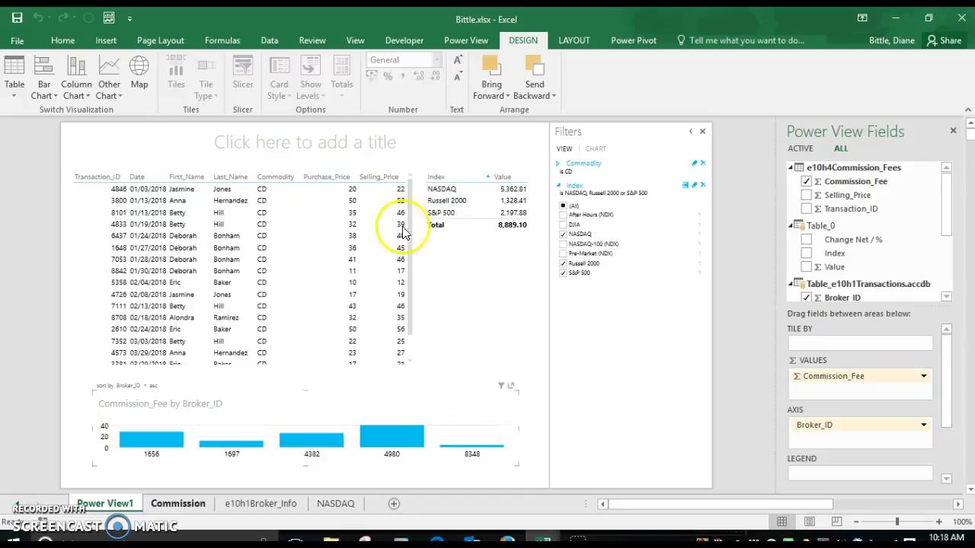
# Title the report "Commodity Power View"
pyautogui.click(346, 140)
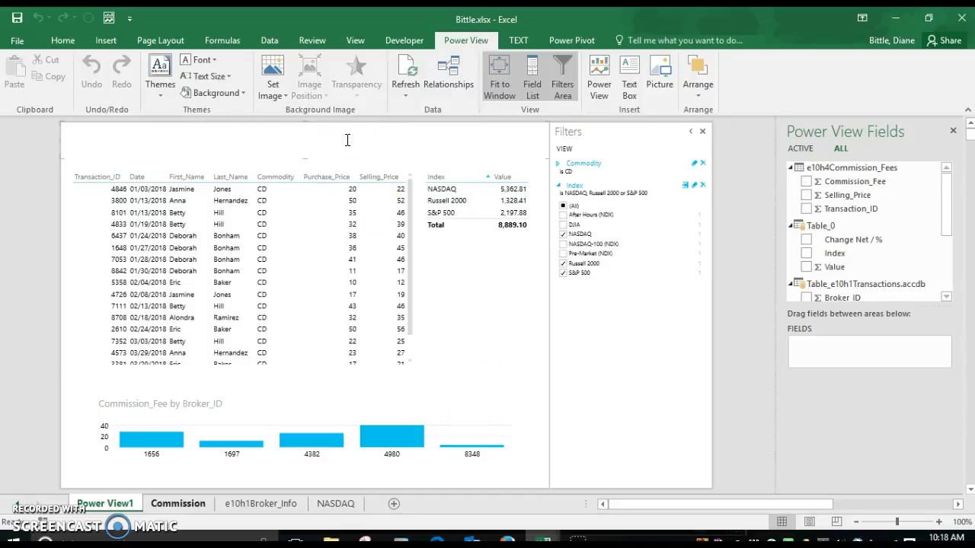
pyautogui.write('Commodity Power View')
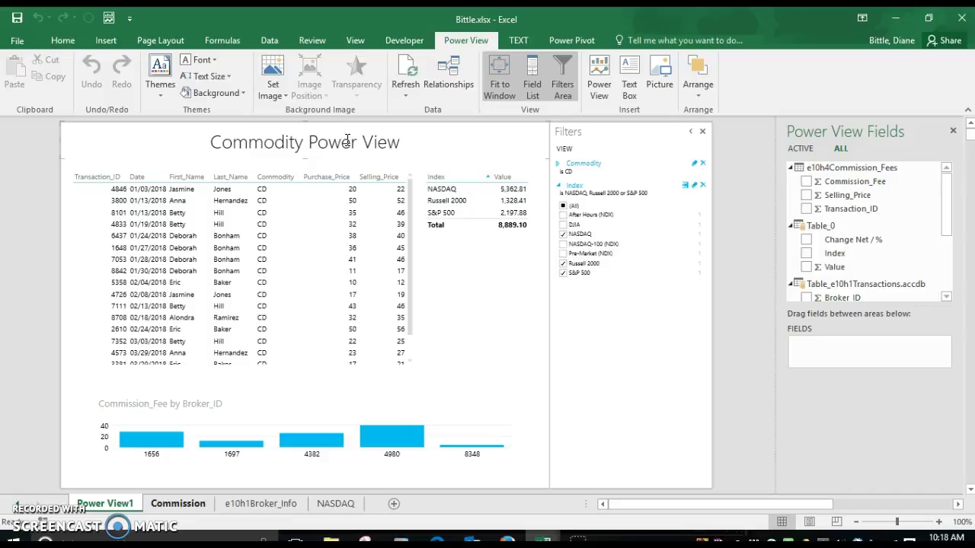
pyautogui.click(445, 190)
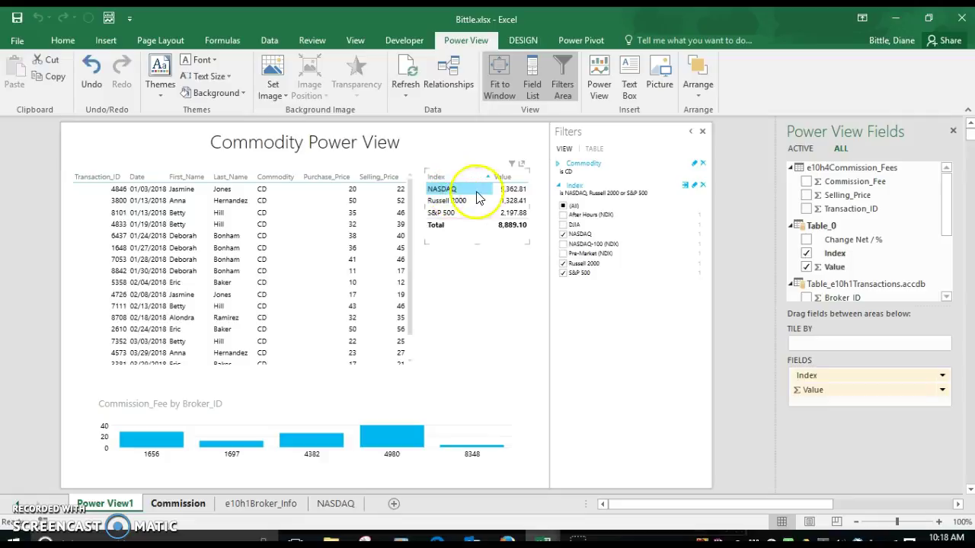
pyautogui.click(503, 189)
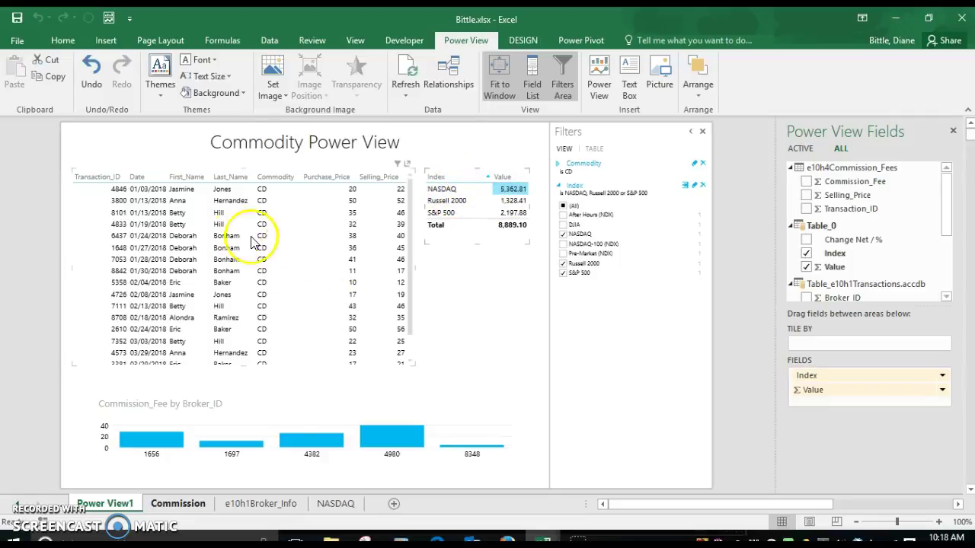